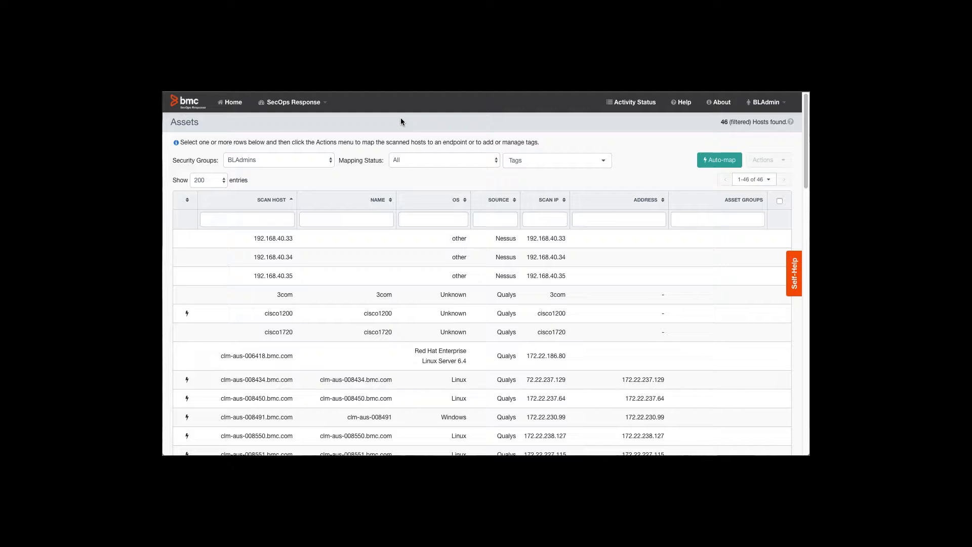
Step: Filter the assets list by every value of the PURPOSE tag
click(604, 162)
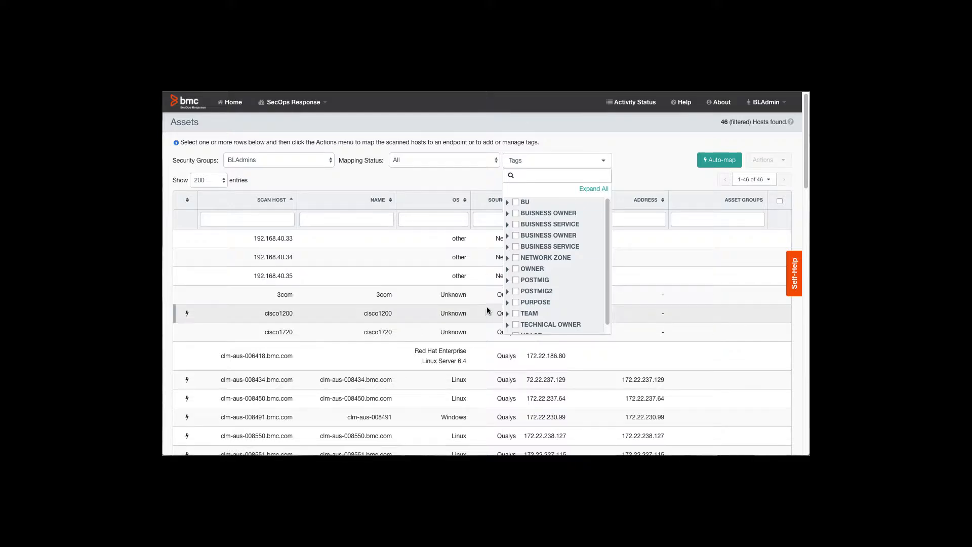
click(516, 303)
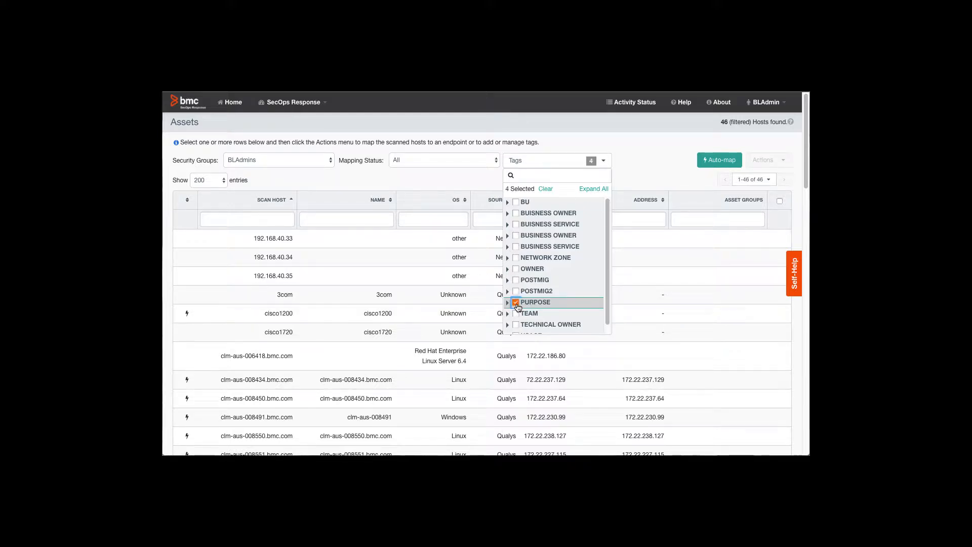
click(652, 171)
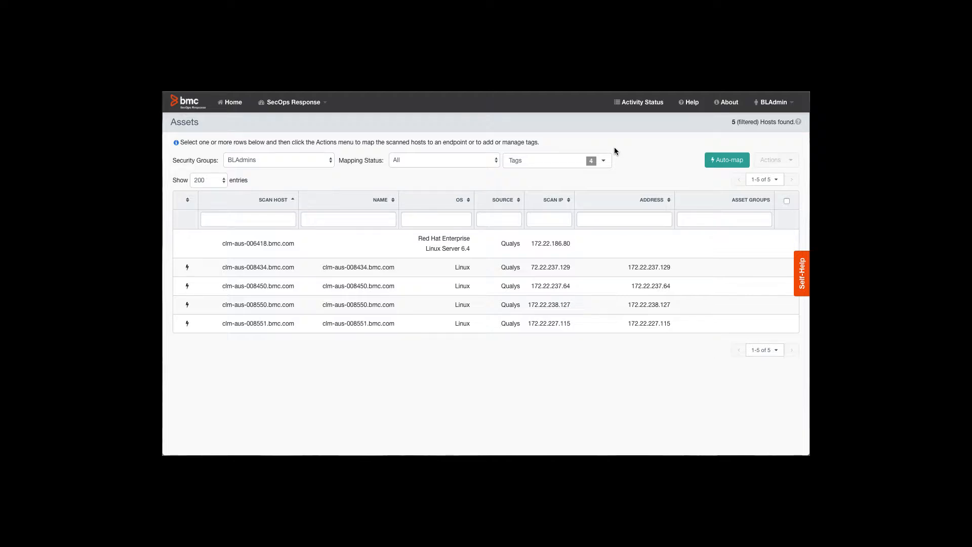
Step: Narrow the assets tag filter to only the Prod value under PURPOSE
click(604, 160)
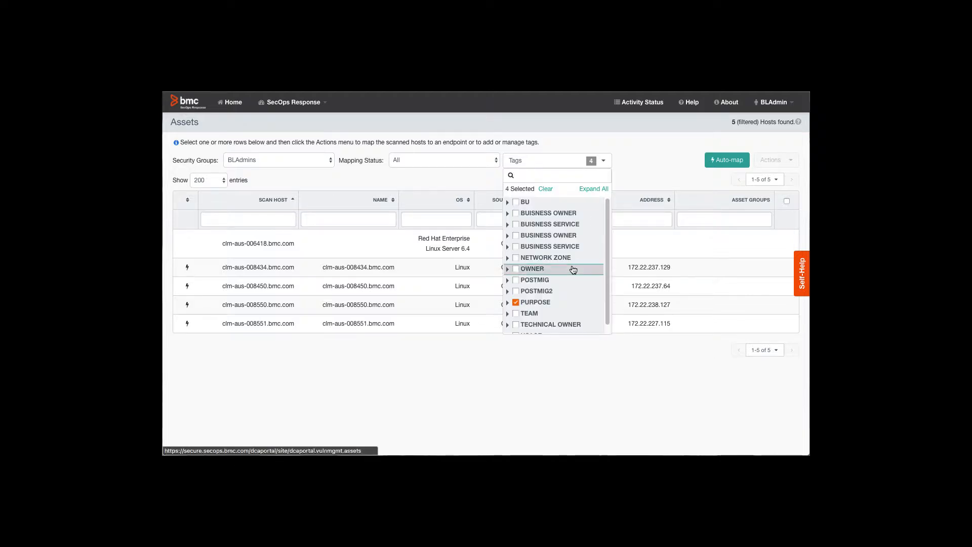
click(507, 303)
scroll(598, 294, down, 2)
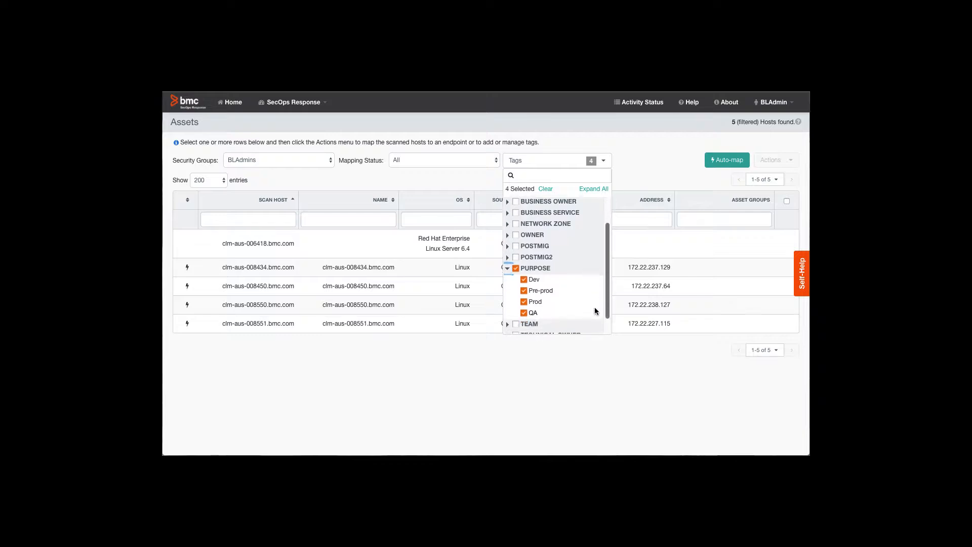
click(524, 290)
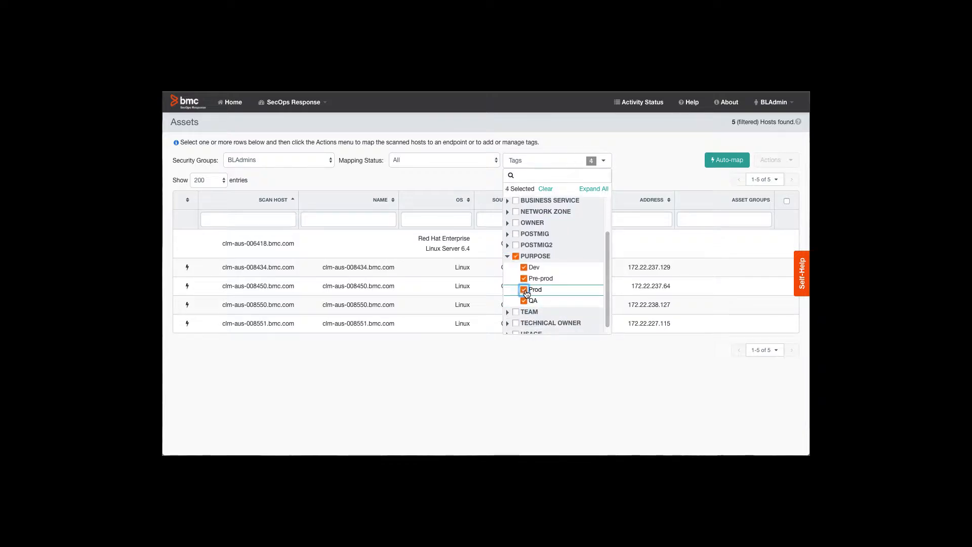
click(517, 258)
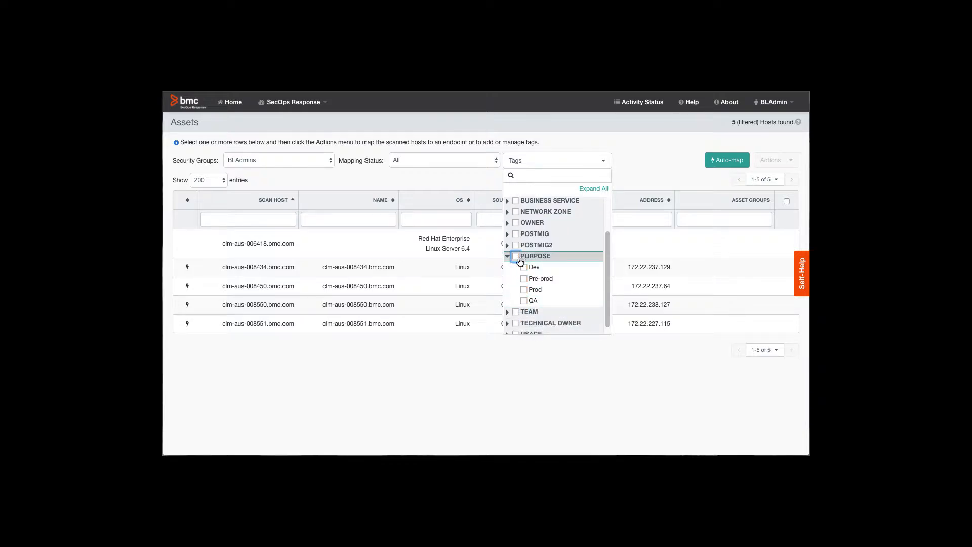
click(524, 289)
click(649, 168)
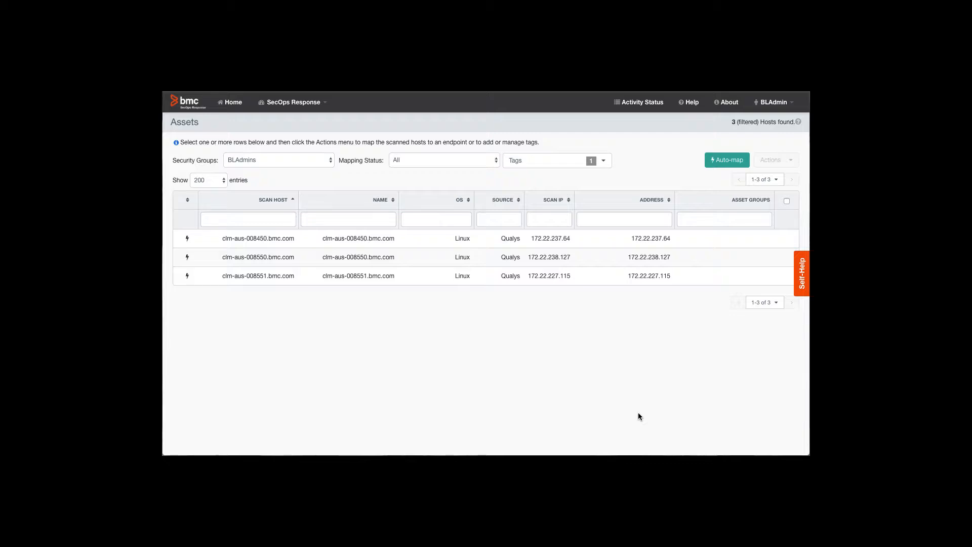
Step: Clear the tag filter on the assets list to show all hosts again
click(603, 162)
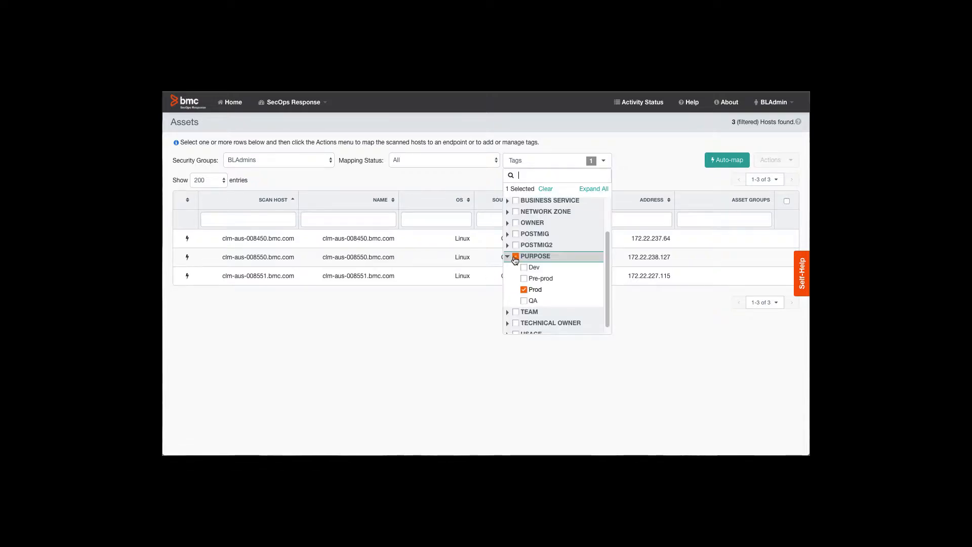
click(515, 256)
click(545, 189)
click(633, 172)
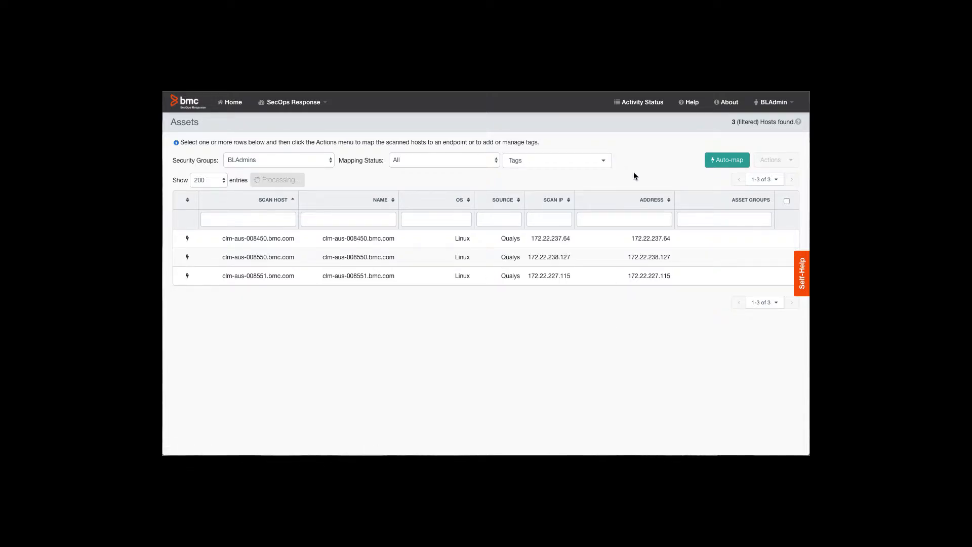
Step: Select the host clm-aus-008552.bmc.com in the assets list and open its tag management
scroll(805, 186, down, 2)
scroll(805, 186, down, 3)
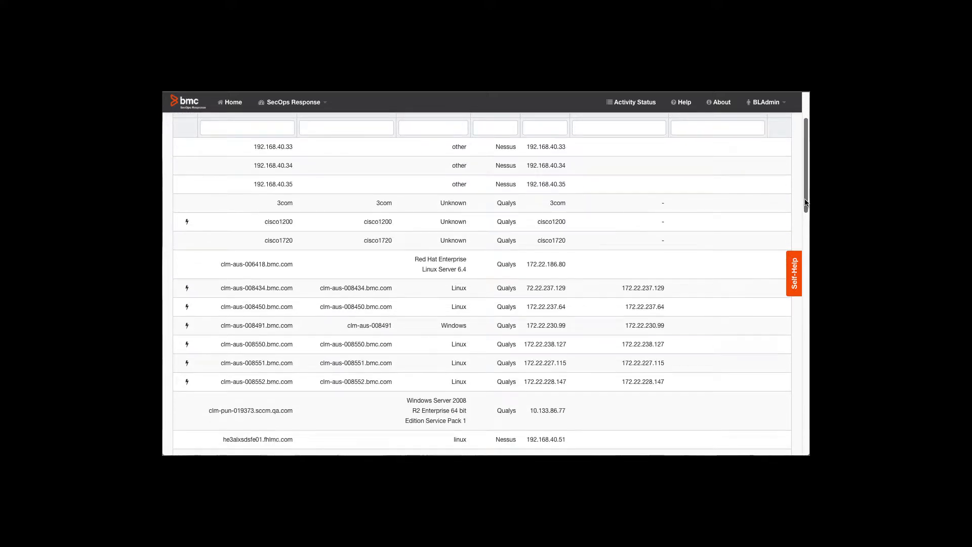
click(718, 384)
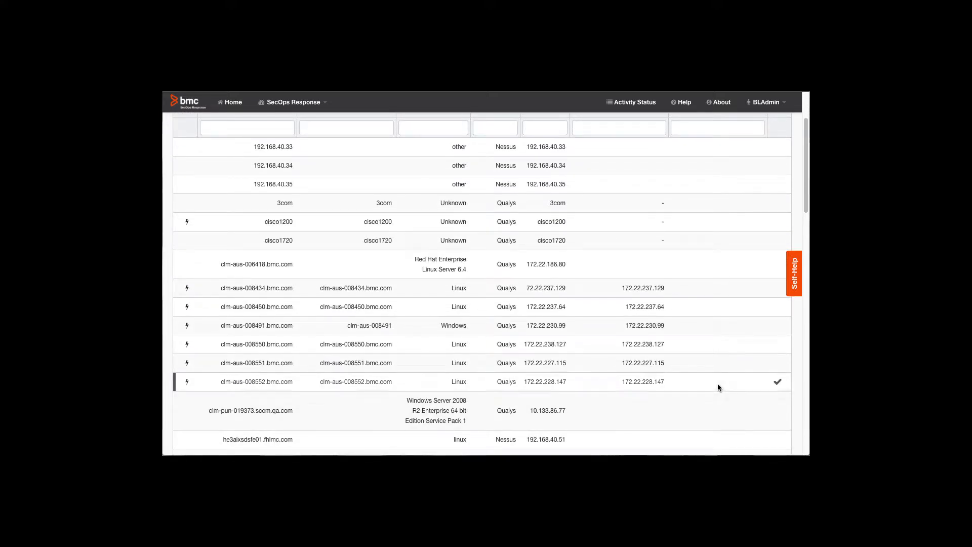
scroll(808, 200, up, 4)
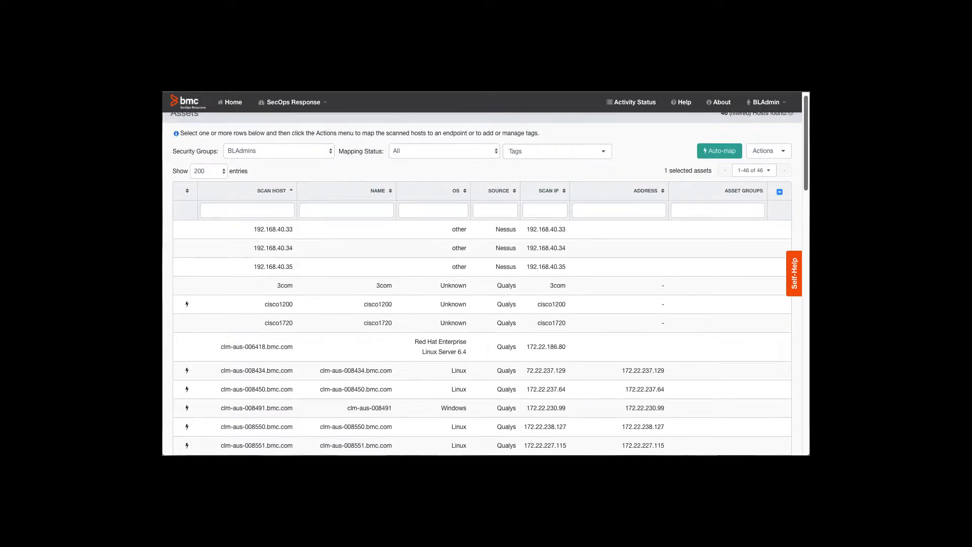
click(781, 152)
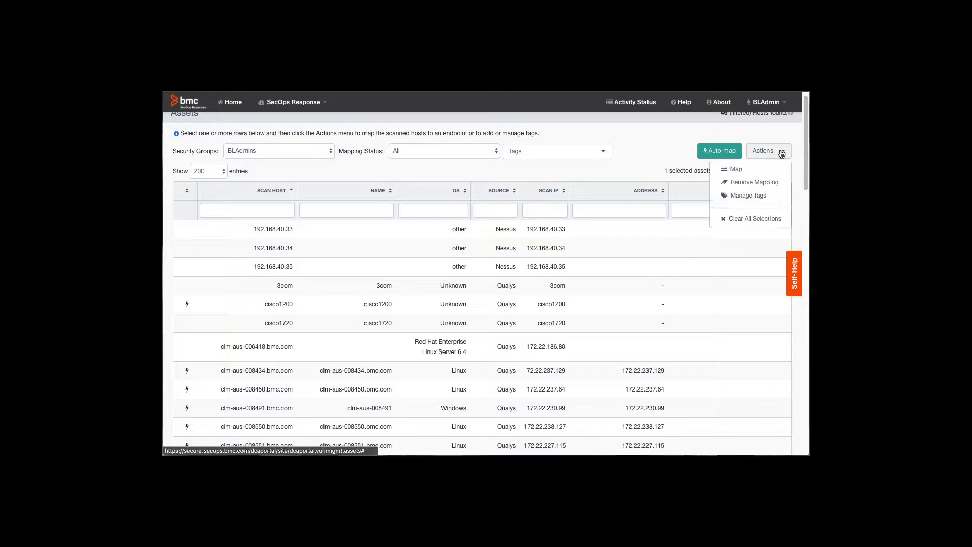
click(748, 197)
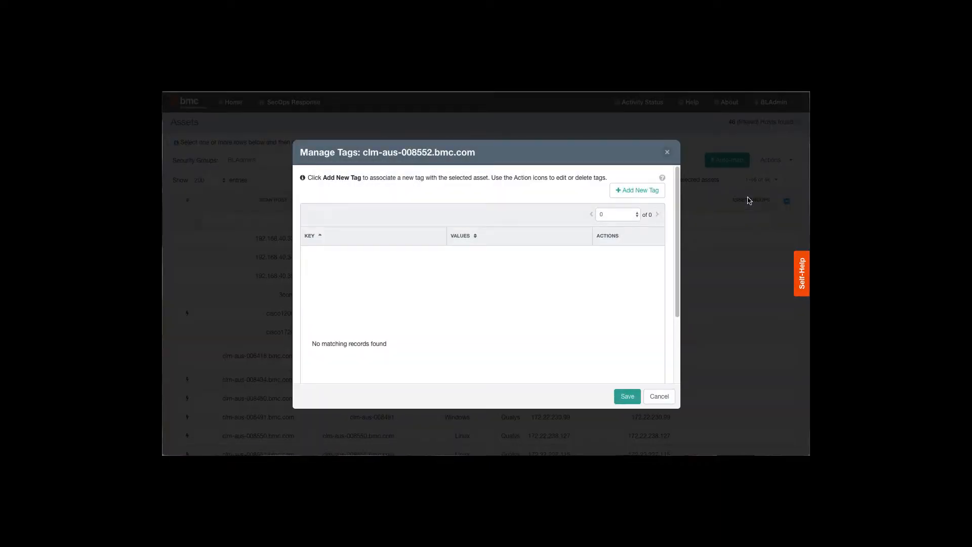
Step: Add a tag with the key PURPOSE and the value Prod to the selected host and save it
click(637, 191)
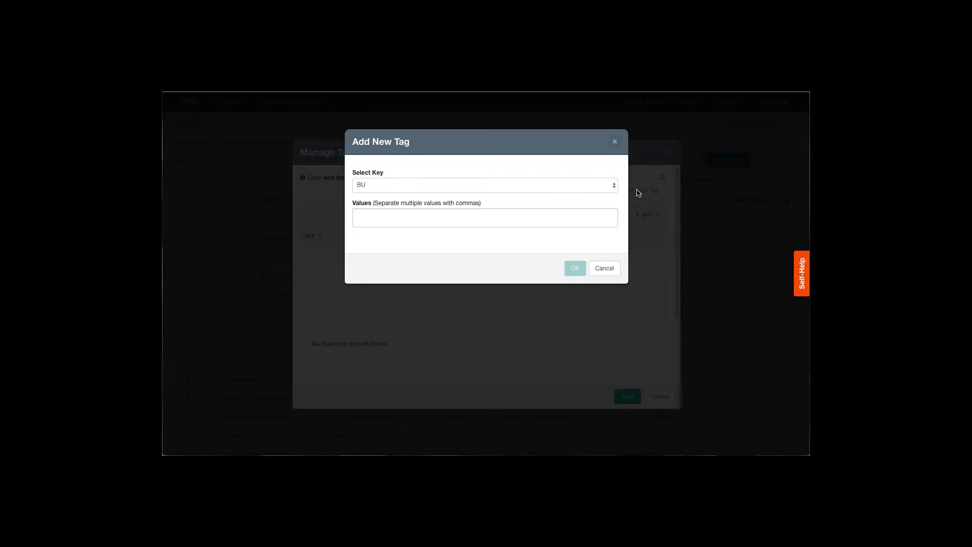
click(607, 186)
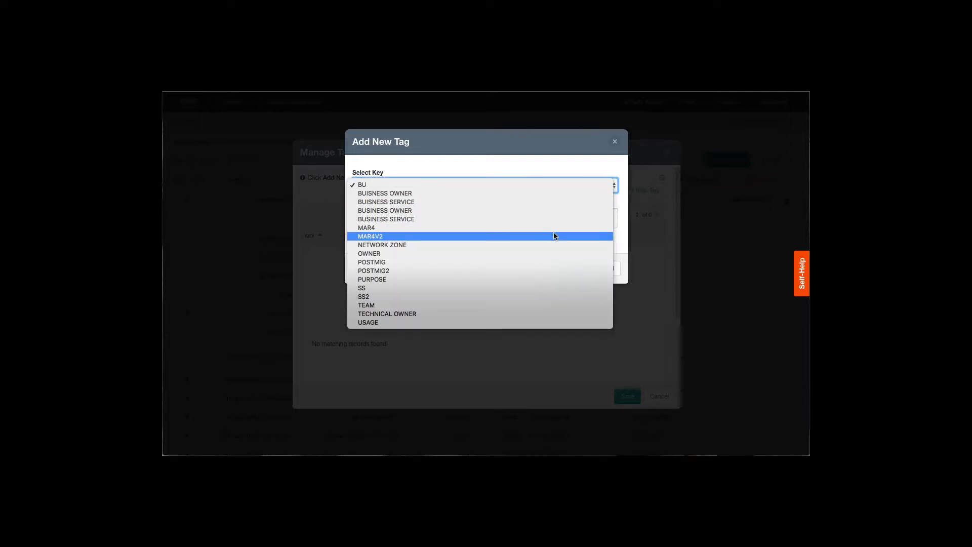
click(518, 281)
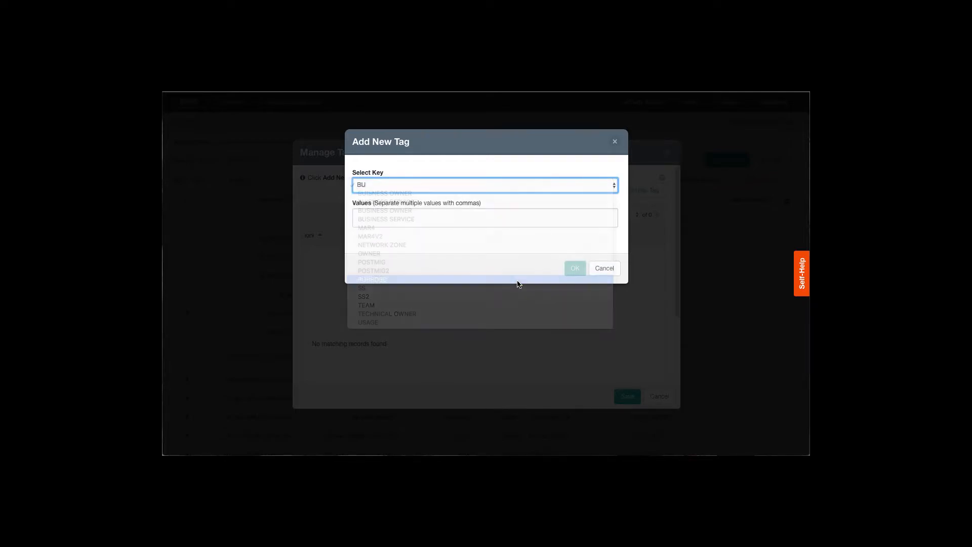
click(491, 218)
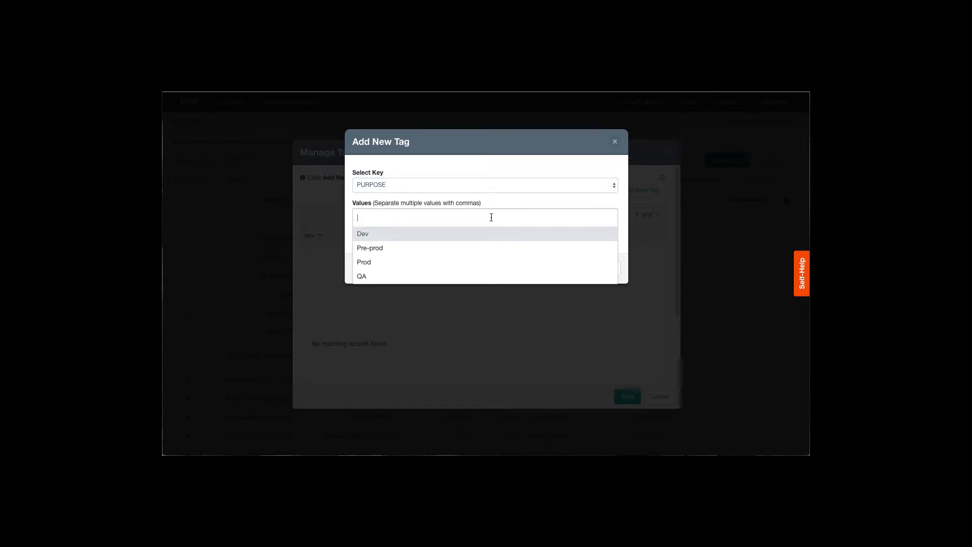
click(427, 261)
click(524, 275)
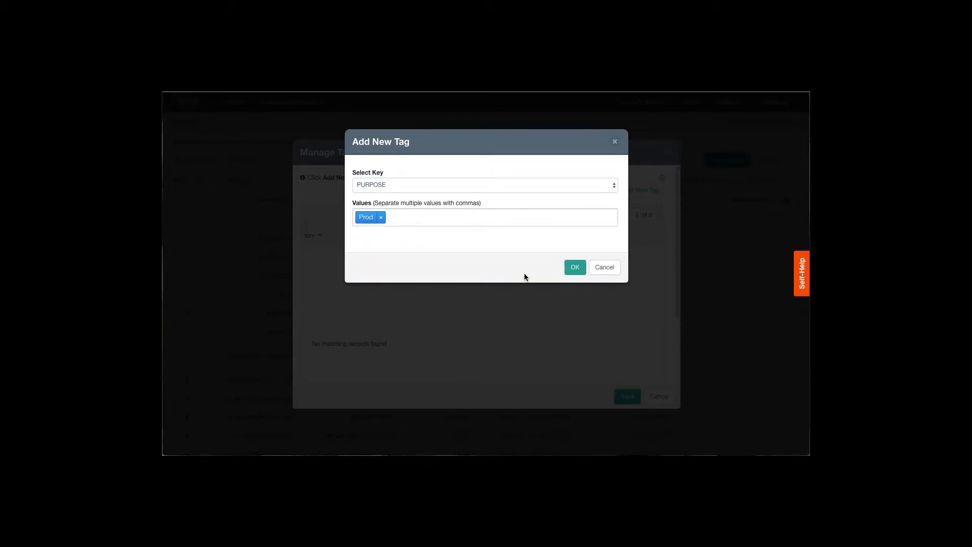
click(573, 269)
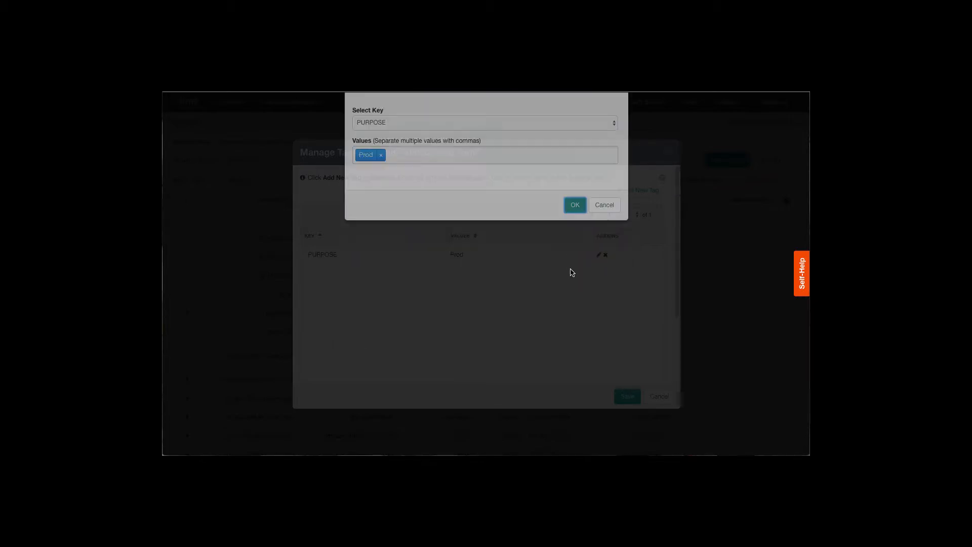
click(615, 395)
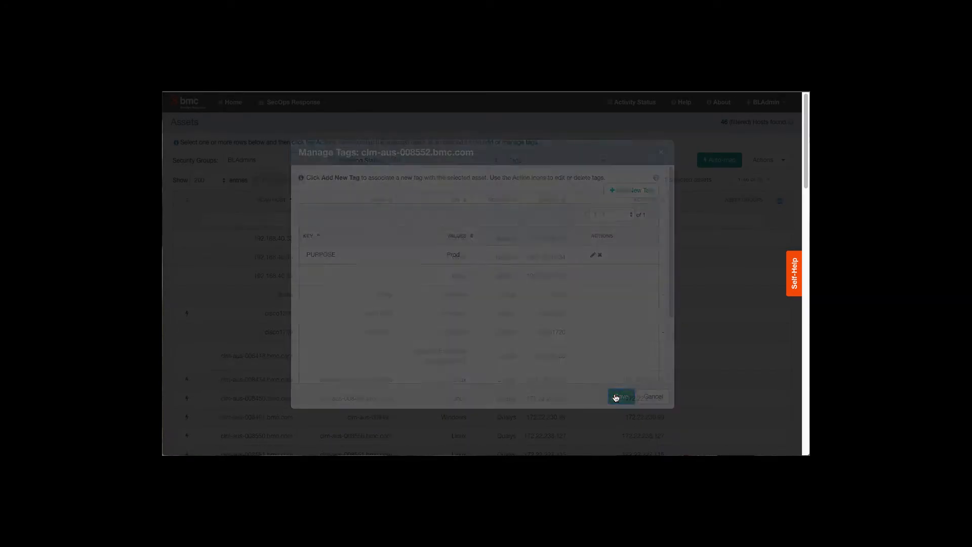
Step: Filter the assets list by the PURPOSE tag value Prod to check the newly tagged host
click(605, 161)
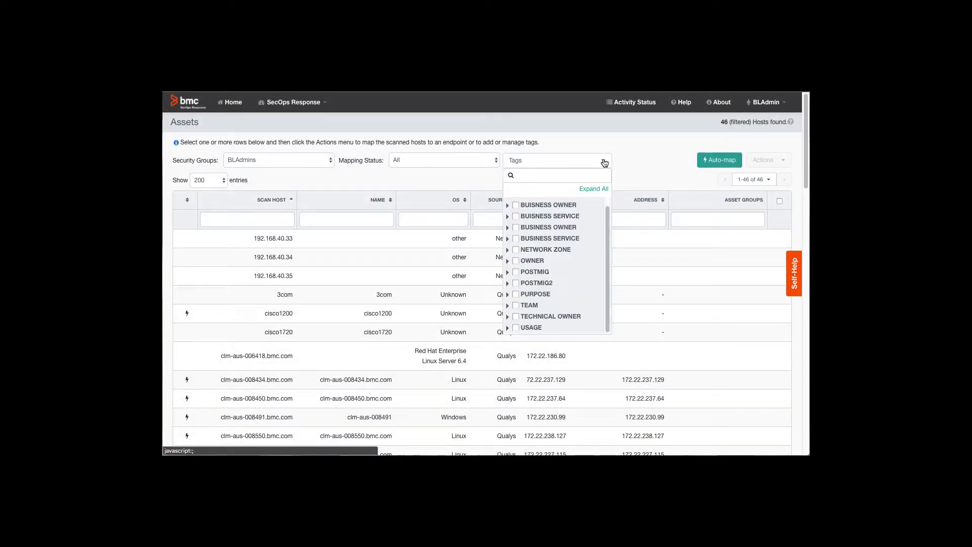
click(508, 295)
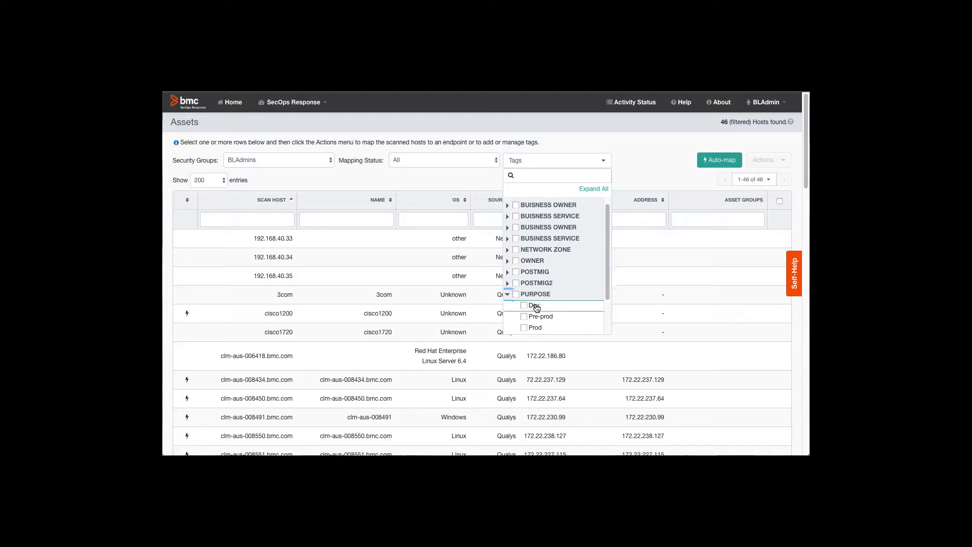
click(524, 328)
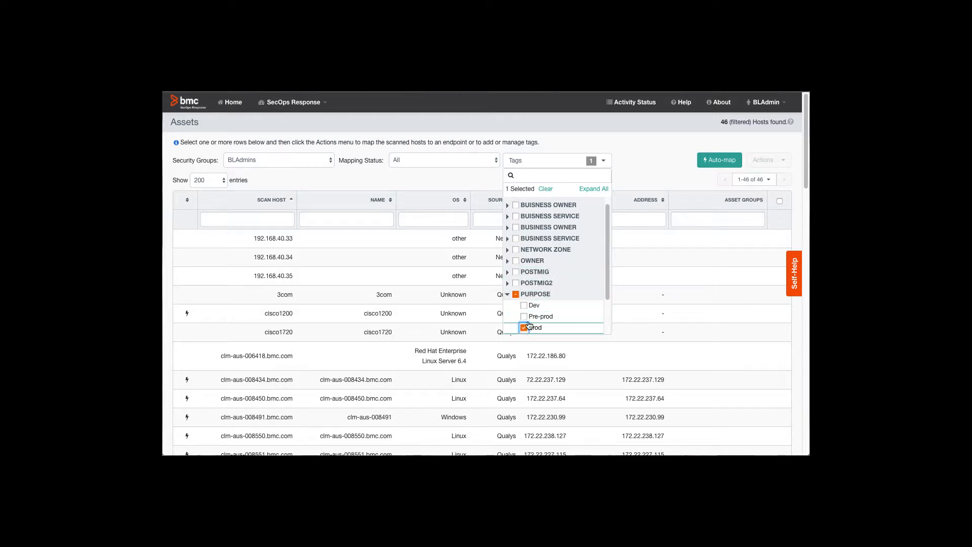
click(631, 172)
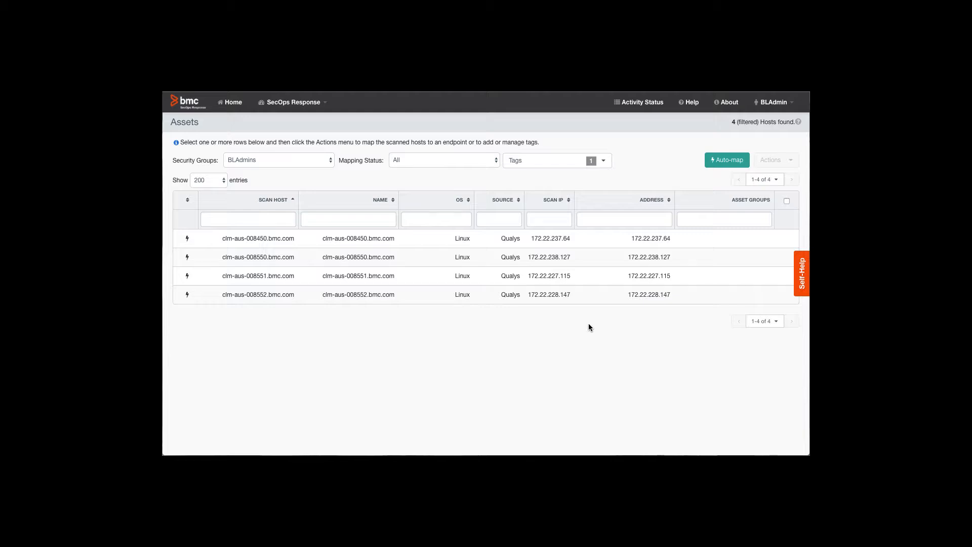
Step: Open the Operator Dashboard and review its tag filter and the Actionable Vulnerabilities list
click(301, 108)
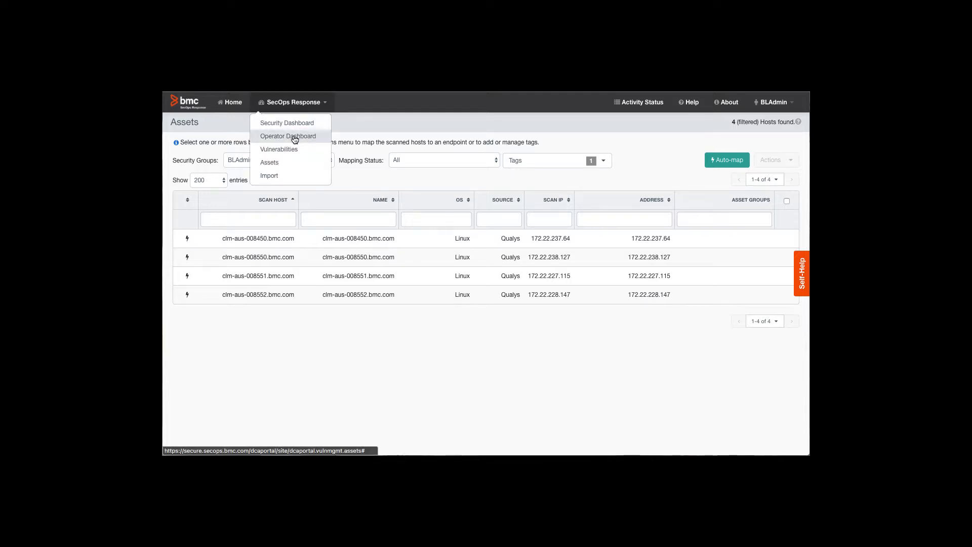
click(295, 139)
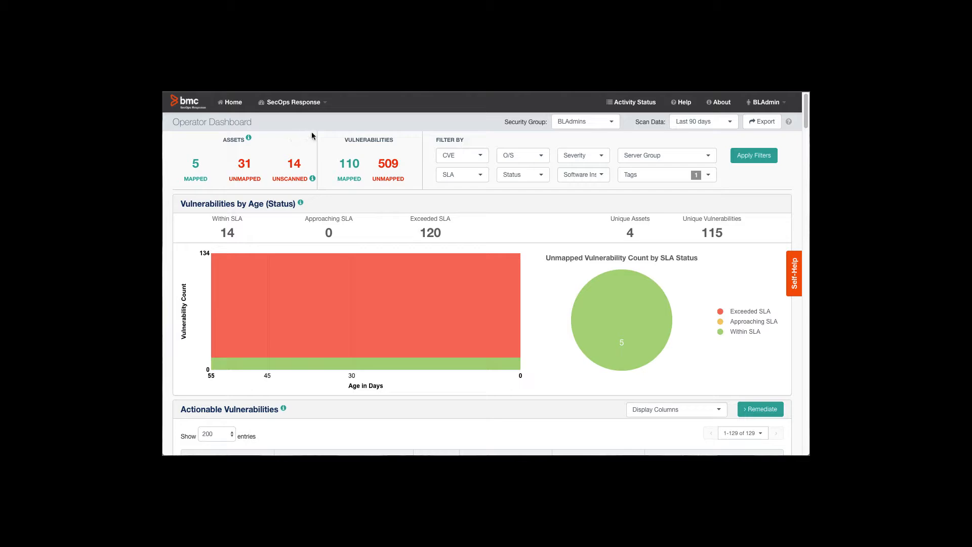
mouse_move(697, 174)
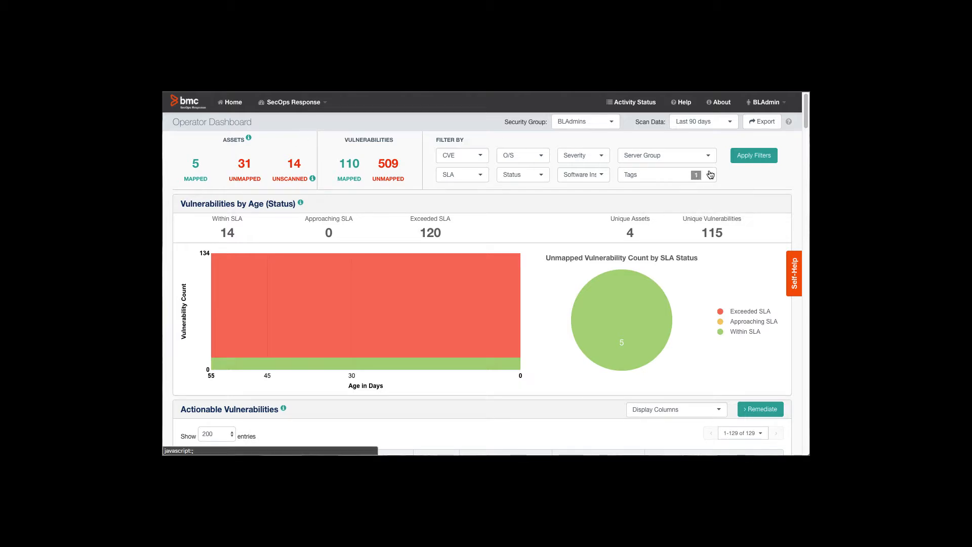
click(709, 176)
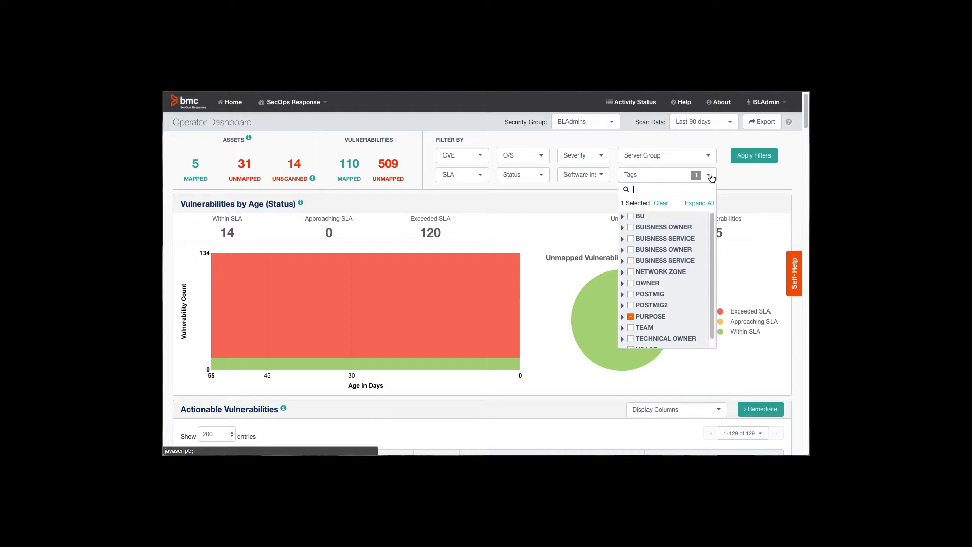
click(754, 174)
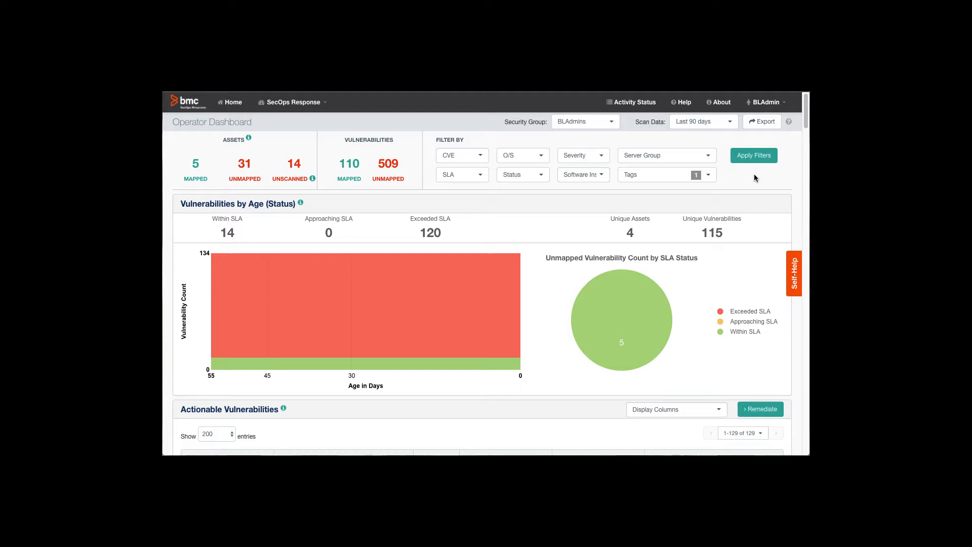
drag(807, 121, 808, 146)
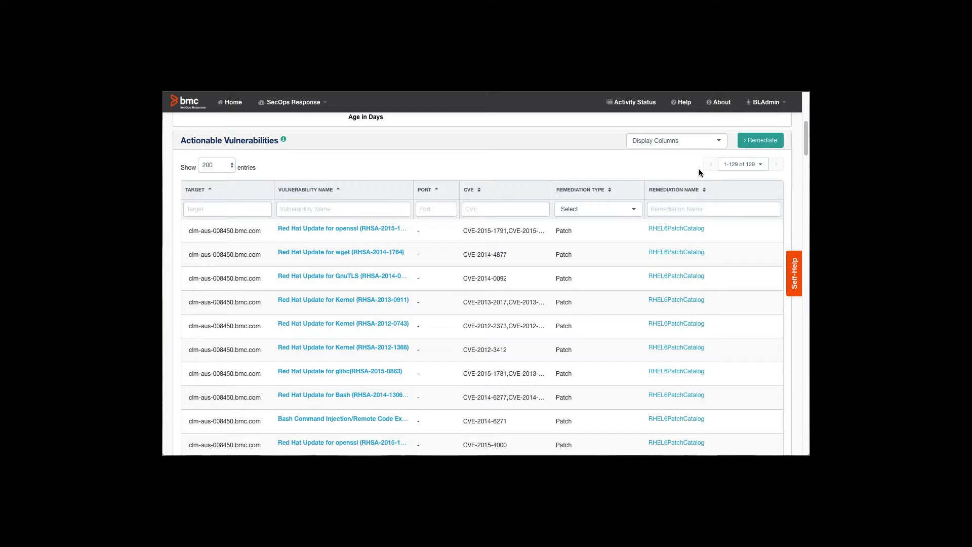
scroll(698, 169, up, 5)
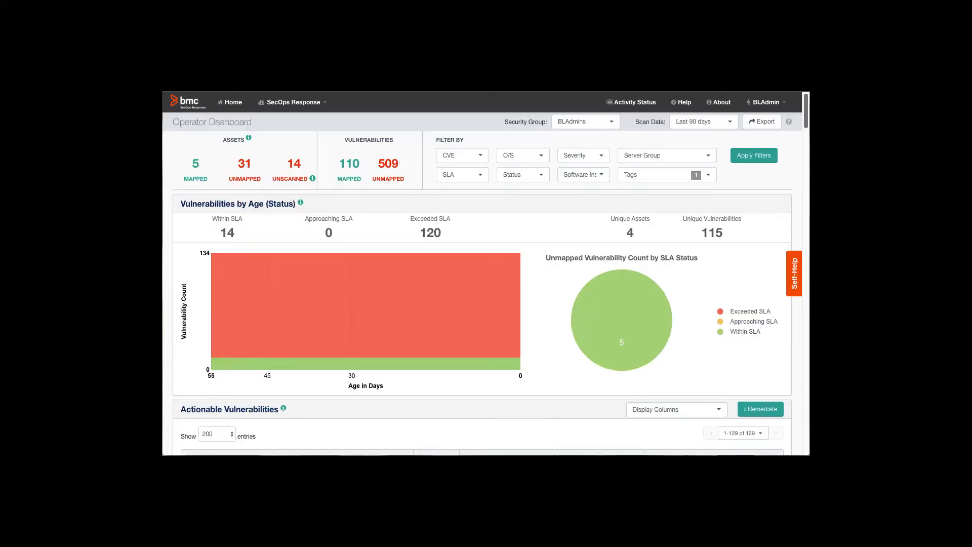
Step: Filter the Operator Dashboard to vulnerabilities of Severity 4 and Severity 5 and apply the filters
click(602, 156)
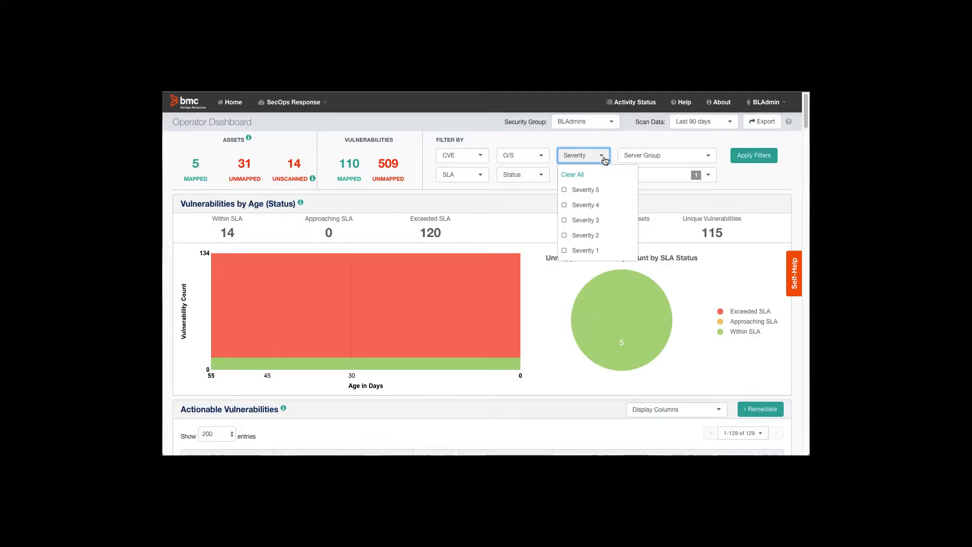
click(565, 205)
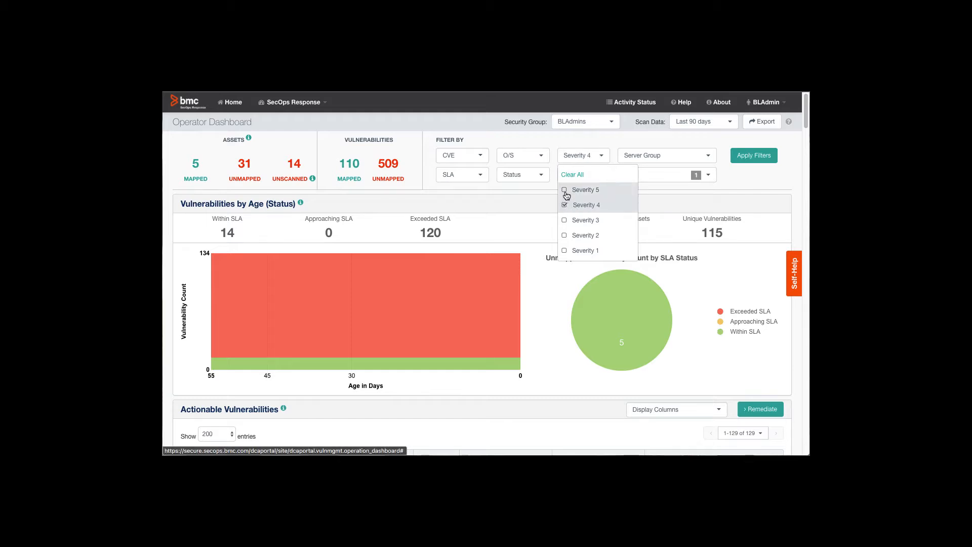
click(565, 191)
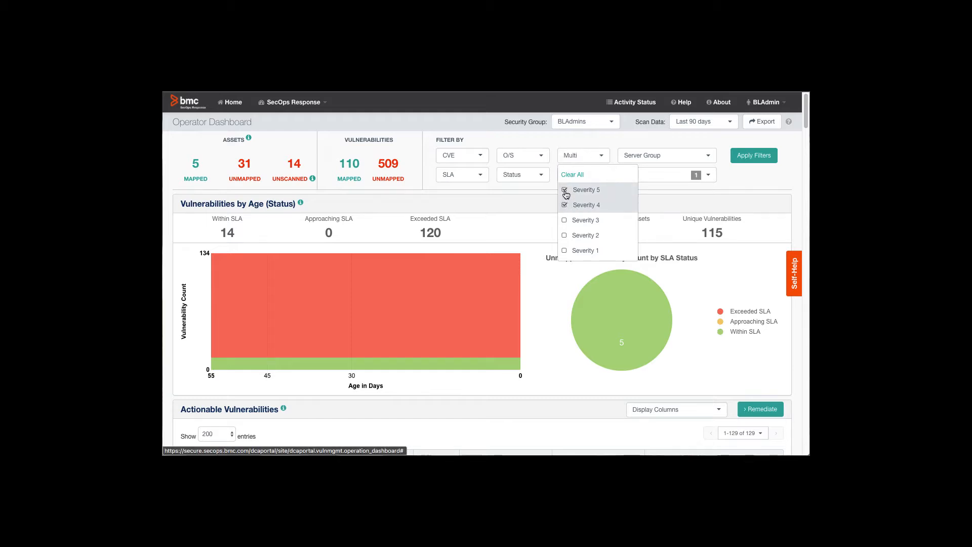
click(750, 159)
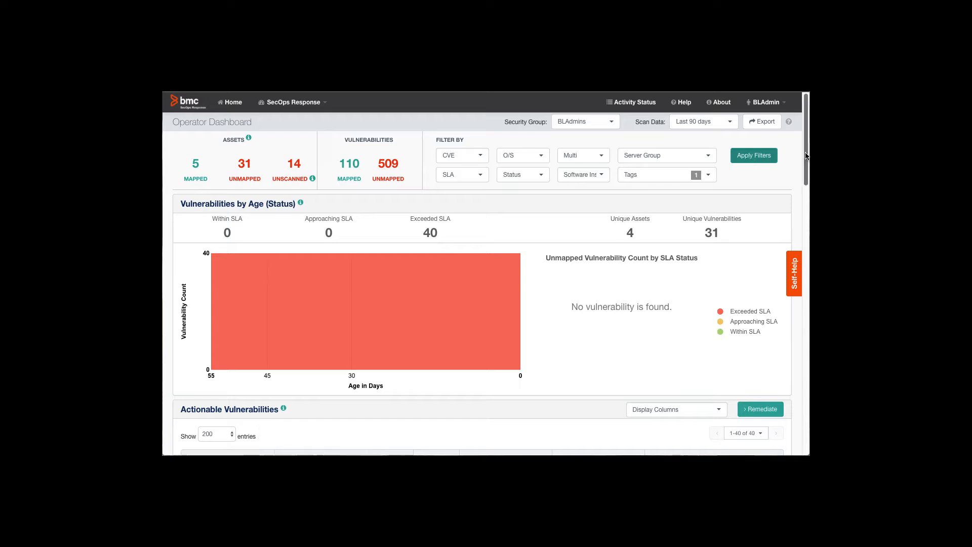
Step: Start a remediation operation named RedHat Update for the filtered vulnerabilities and exclude the Red Hat Update for Kernel (RHSA-2012-0743) instance on clm-aus-008450
drag(804, 155, 805, 174)
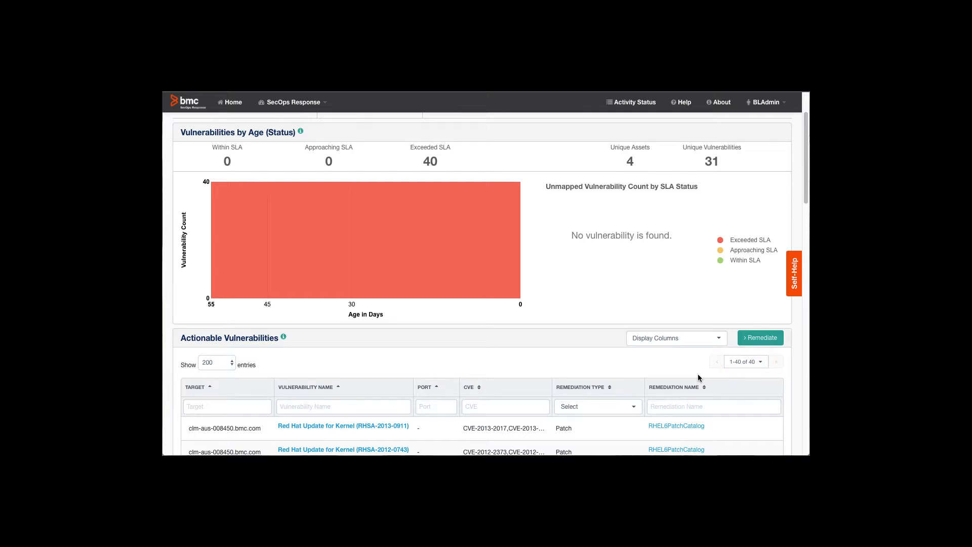
click(755, 338)
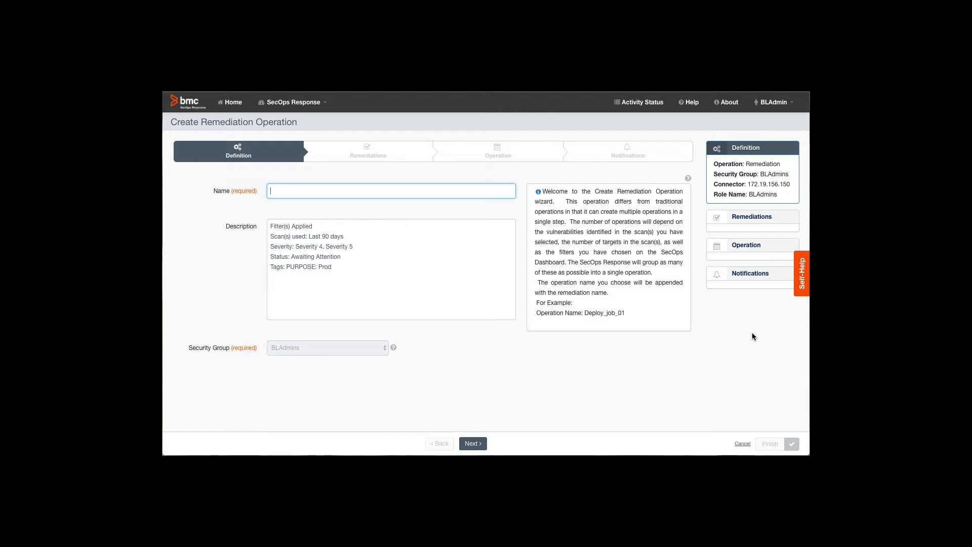
text(Red)
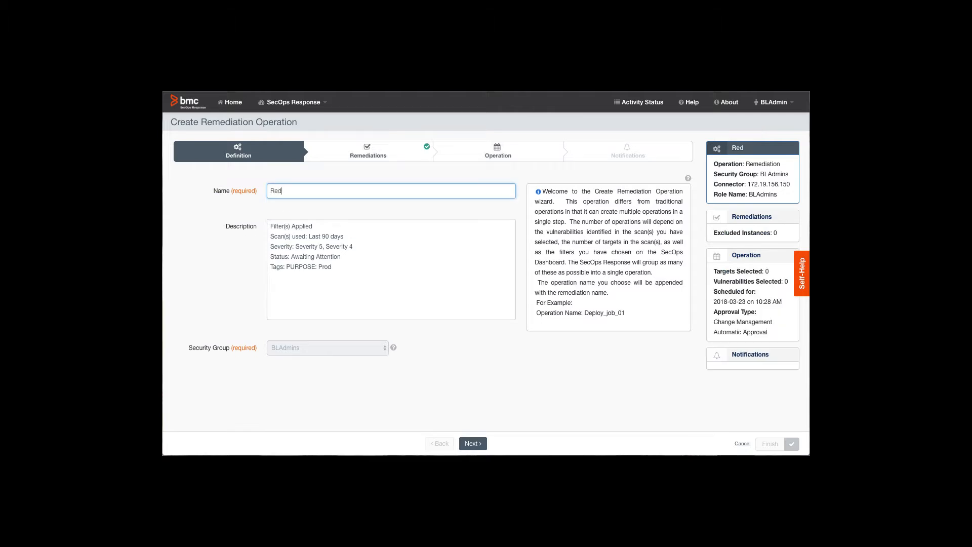
text(Hat Update)
click(475, 444)
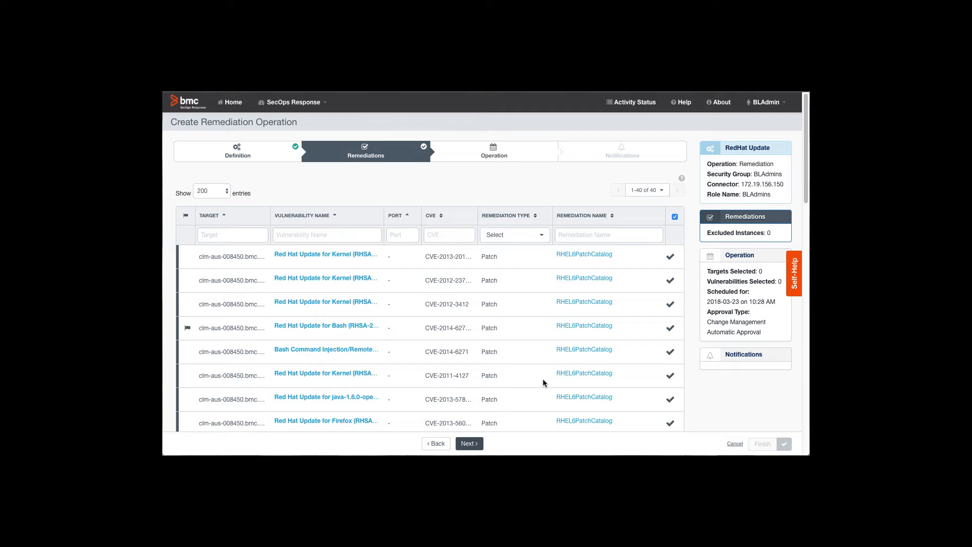
click(670, 281)
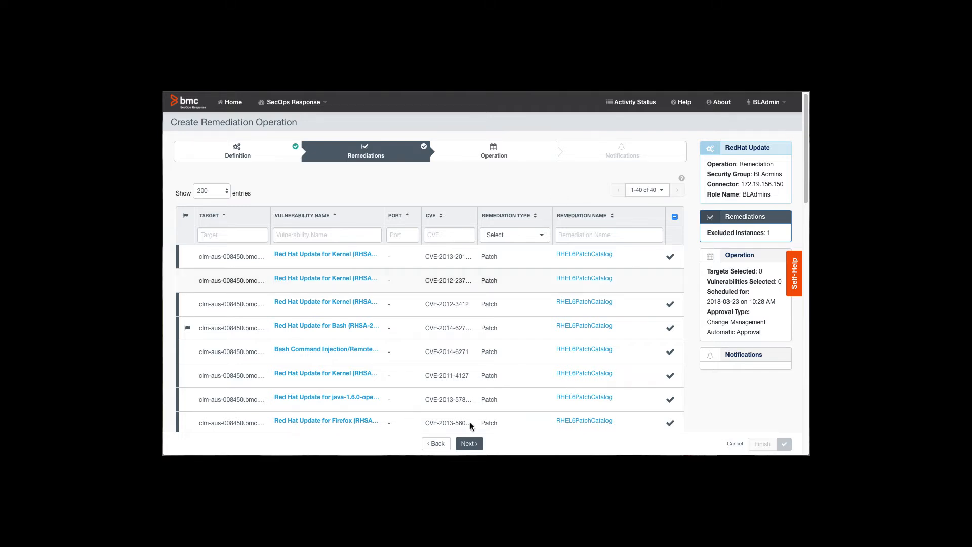
click(469, 444)
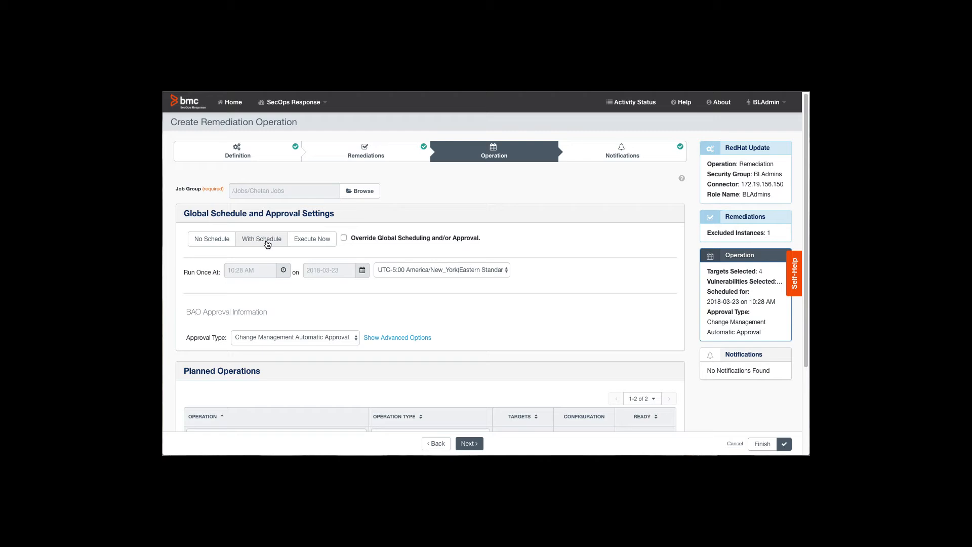
Step: Schedule the remediation operation to run once at 01:00 AM on 2018-03-24 and submit it
click(283, 273)
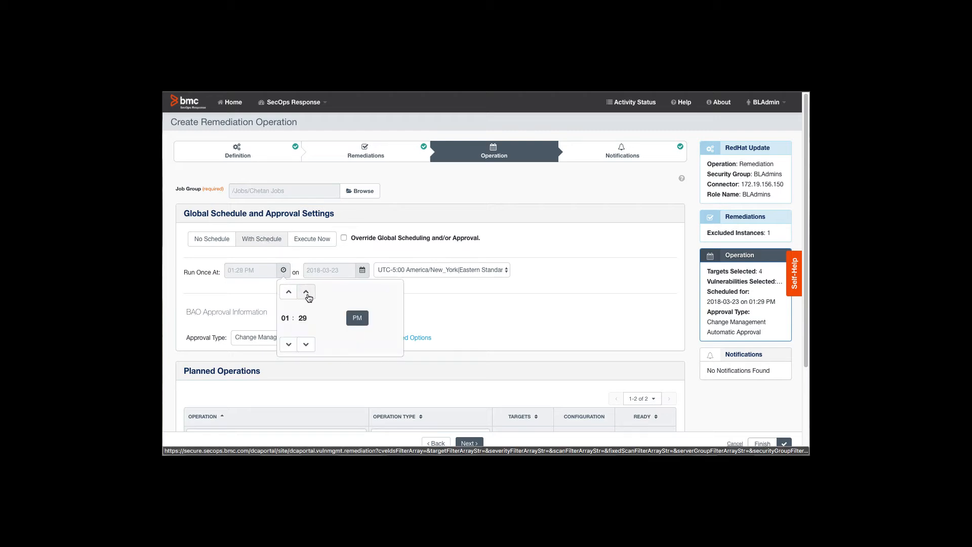
click(364, 320)
click(362, 270)
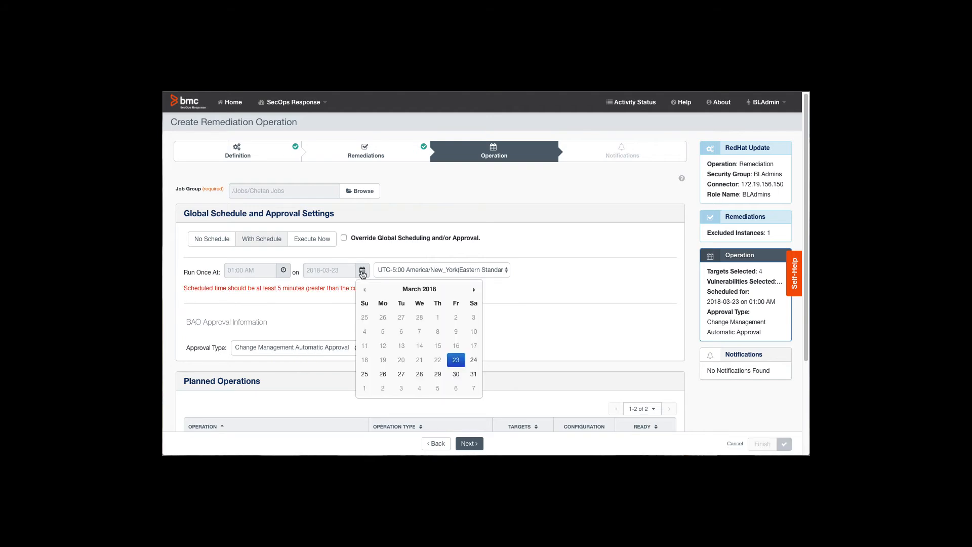
click(473, 361)
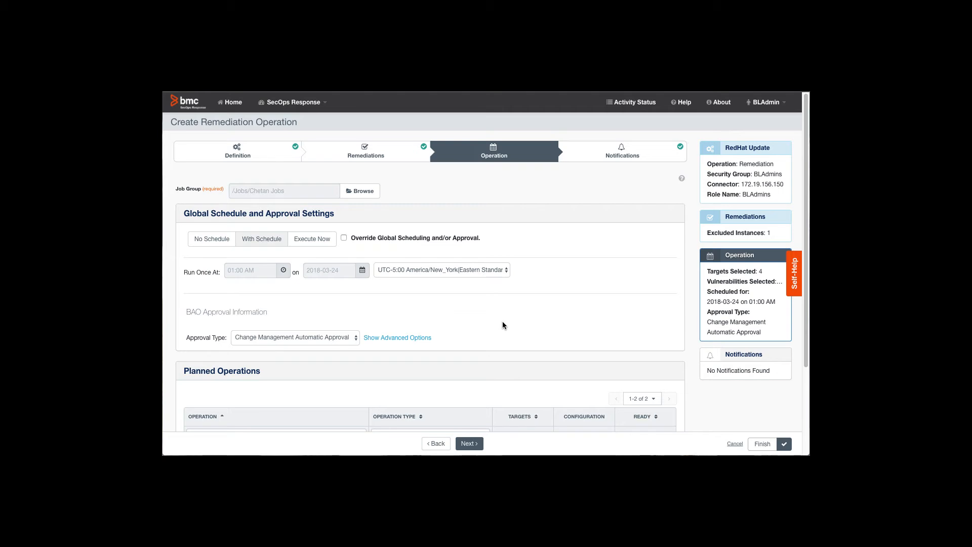
scroll(662, 380, down, 2)
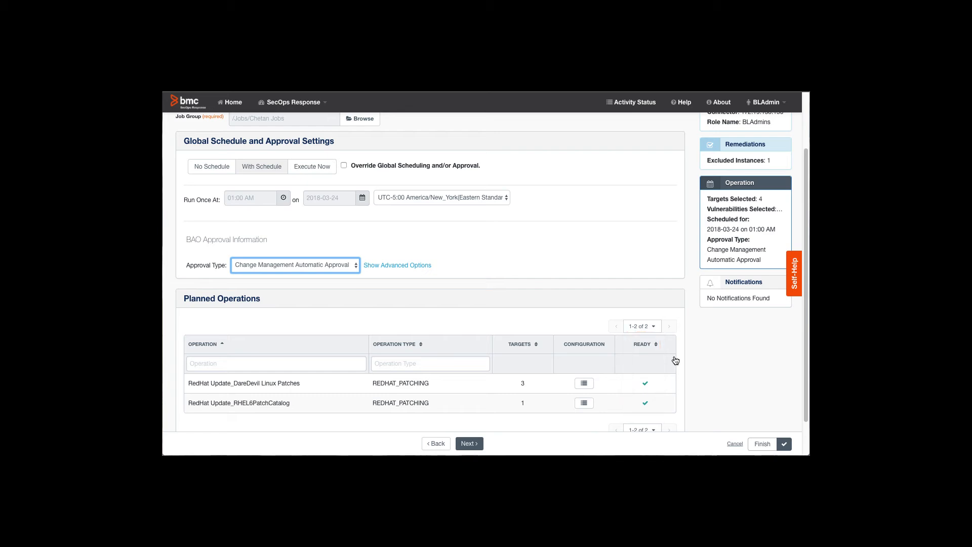
click(761, 448)
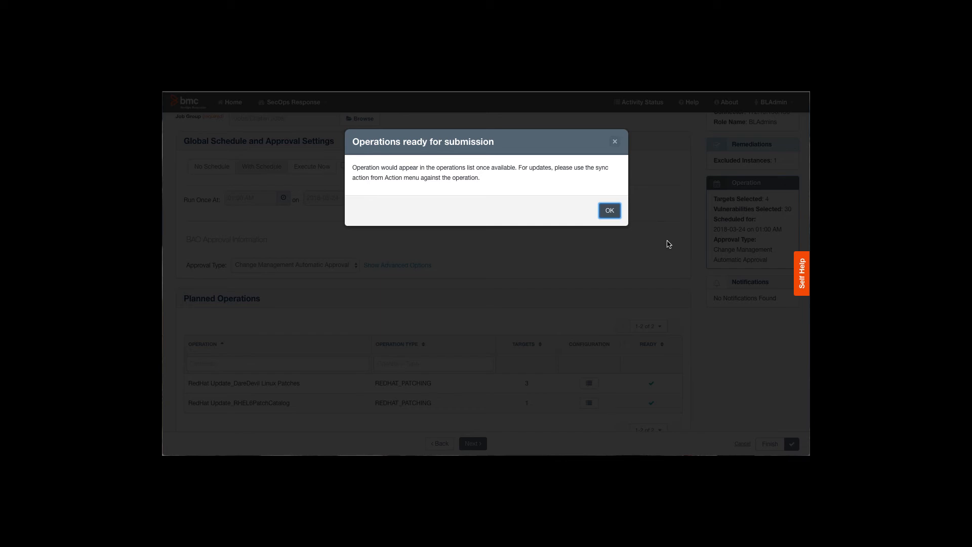
click(610, 212)
Step: Sort the operations list by creation date with the newest first and refresh it to check the submitted operation
click(469, 170)
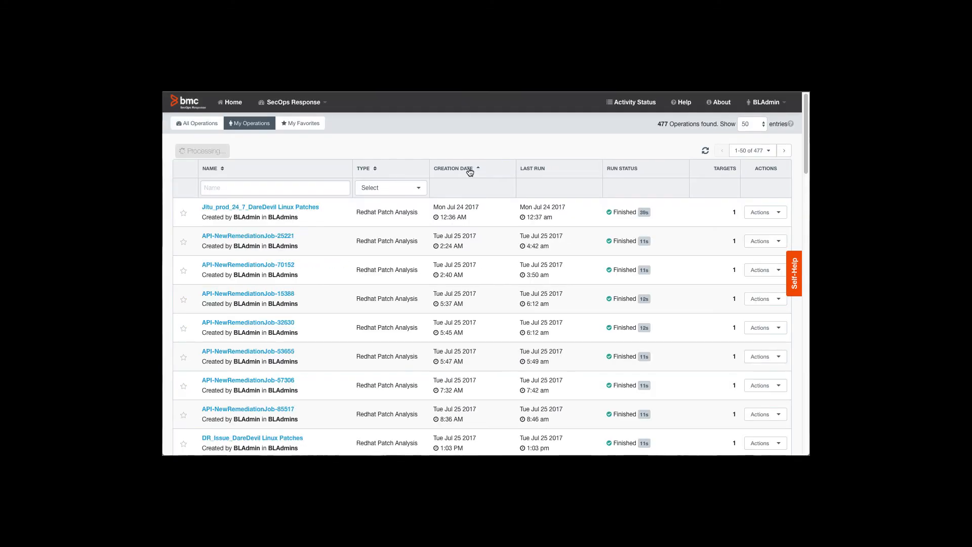
click(470, 171)
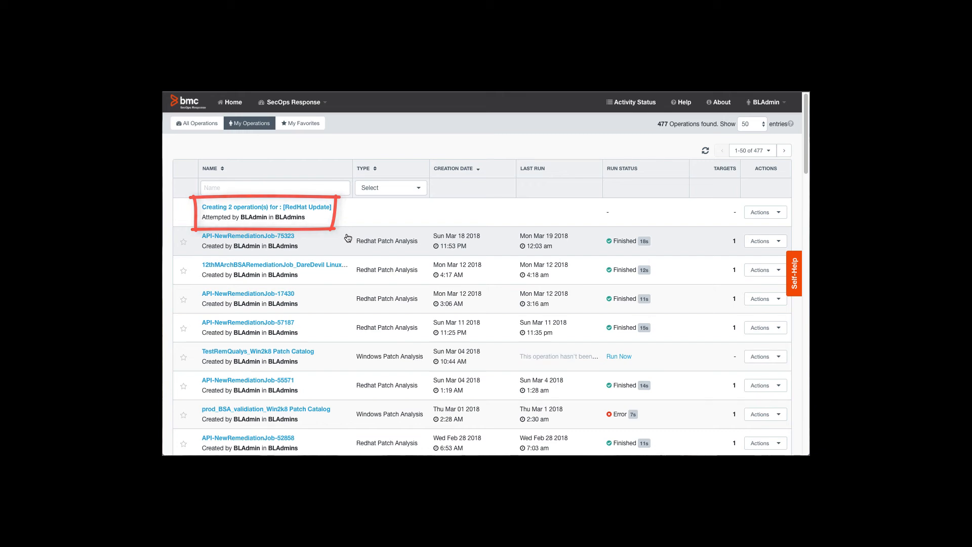
click(706, 152)
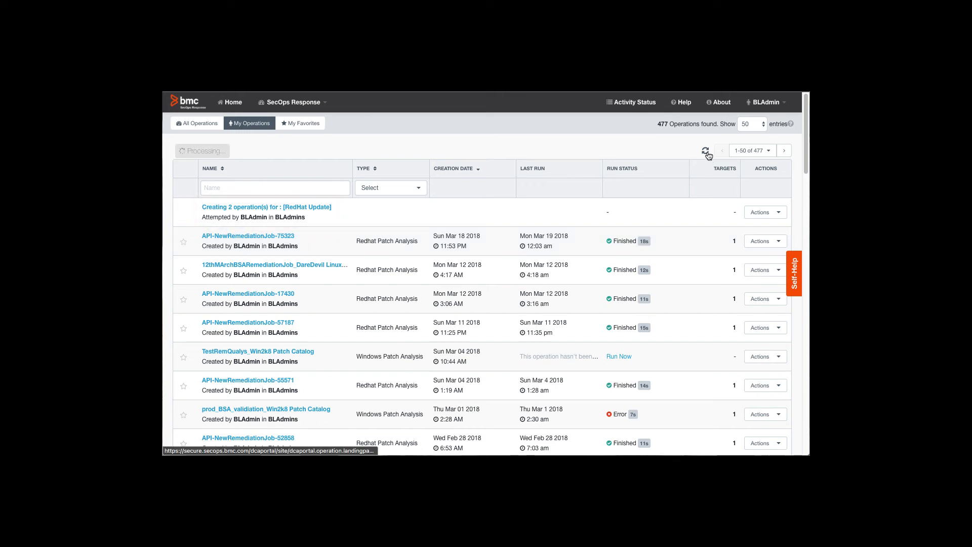